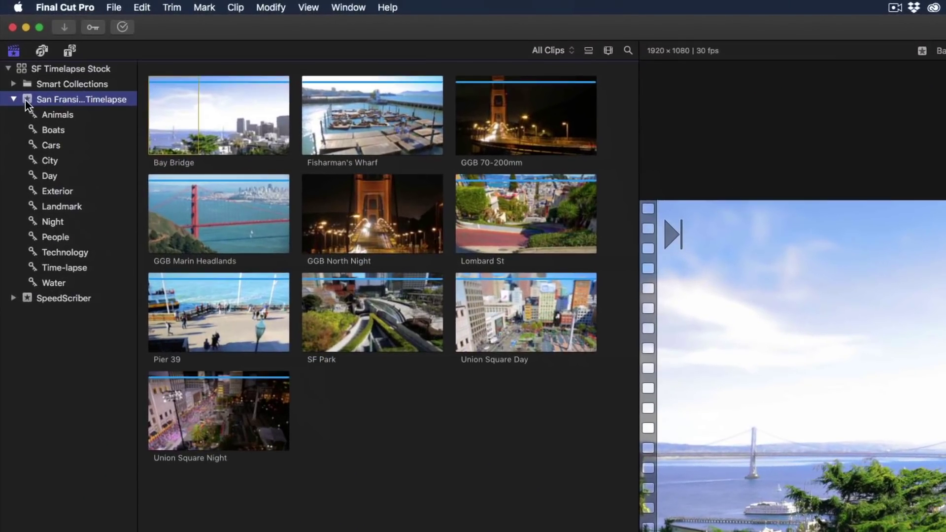
# Step: Browse the keyword collections: Animals, Boats, City, Day, Exterior, Landmark, Night, People, Time-lapse, Water, Technology
pyautogui.click(70, 119)
pyautogui.click(65, 129)
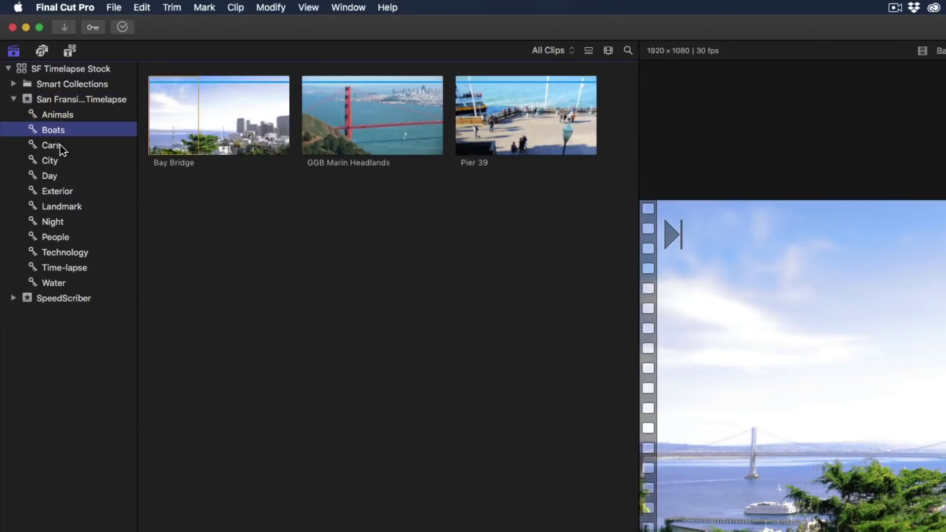
pyautogui.click(59, 160)
pyautogui.click(58, 177)
pyautogui.click(60, 193)
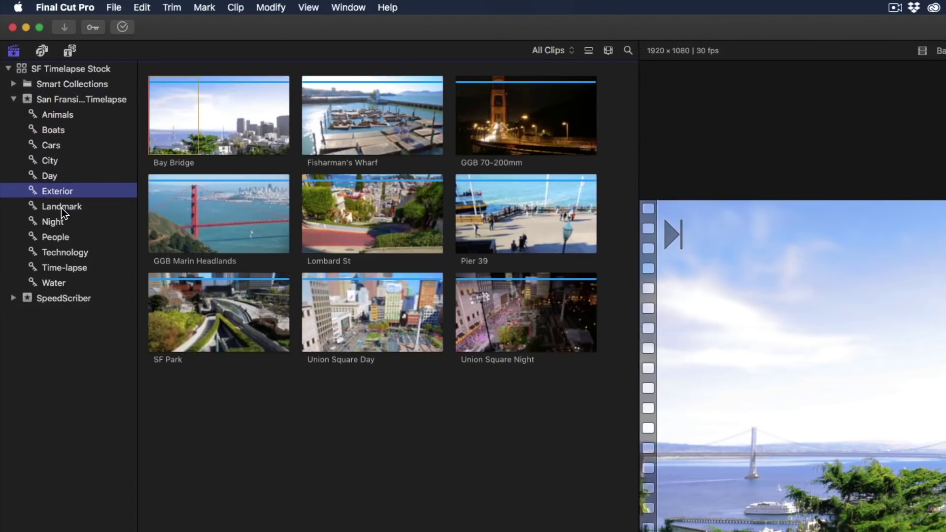
pyautogui.click(62, 207)
pyautogui.click(62, 223)
pyautogui.click(61, 239)
pyautogui.click(63, 267)
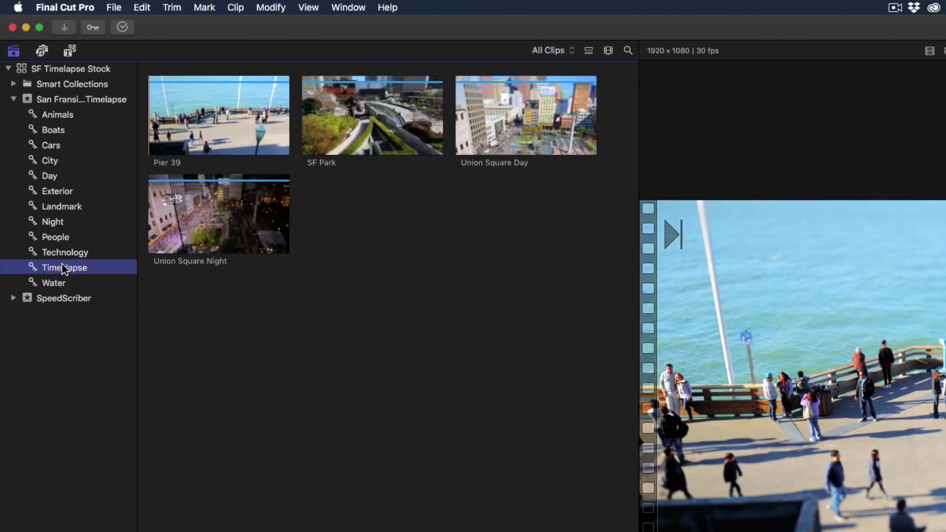
pyautogui.click(60, 272)
pyautogui.click(60, 283)
pyautogui.click(61, 258)
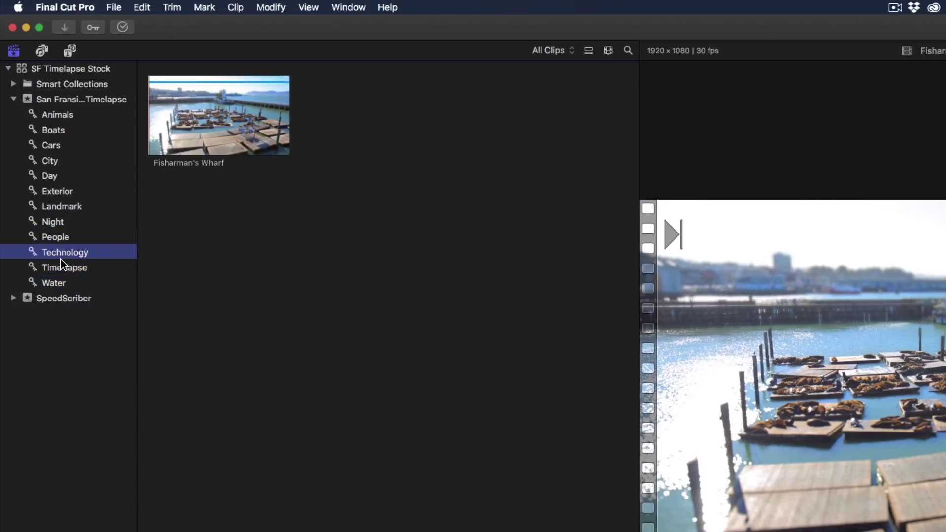
pyautogui.click(58, 197)
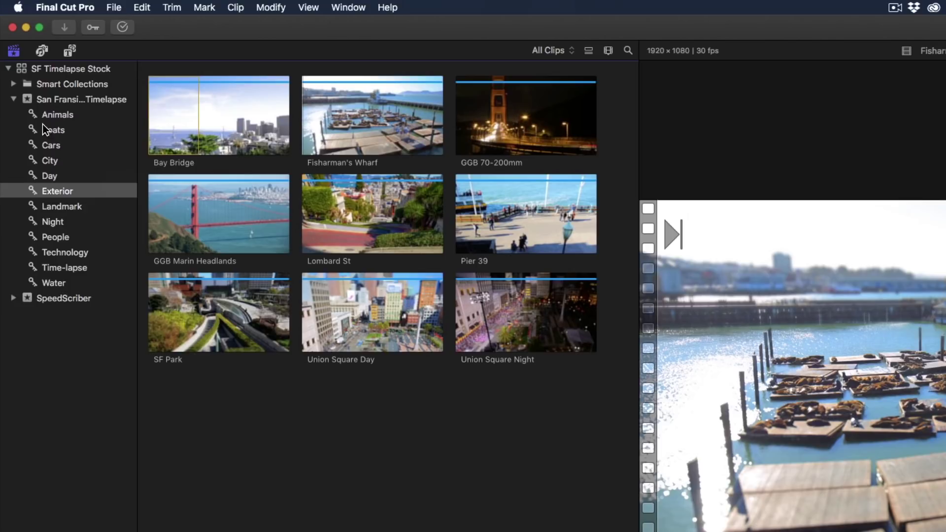
# Step: Drag the San Francisco Timelapse event onto FindrCat in the Dock to list its keywords
pyautogui.click(34, 104)
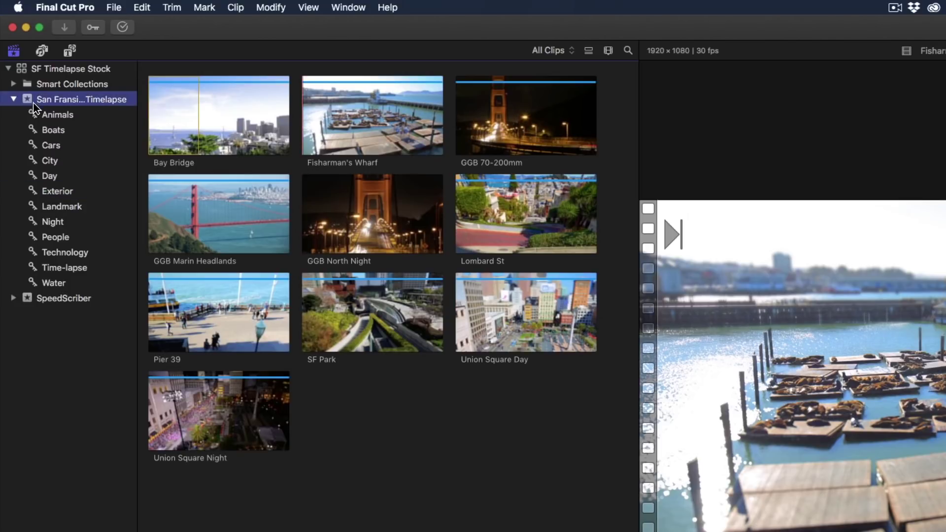
pyautogui.moveTo(34, 105); pyautogui.dragTo(558, 531)
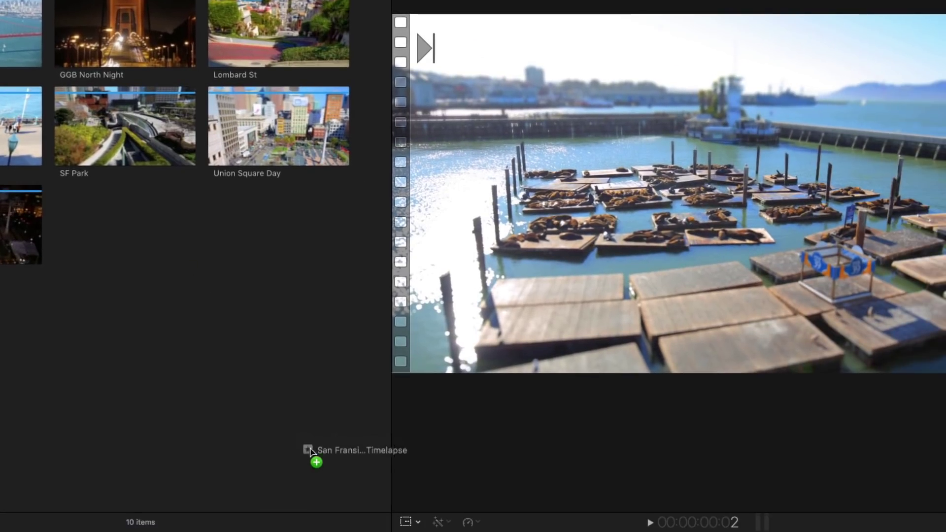
pyautogui.moveTo(311, 450); pyautogui.dragTo(367, 531)
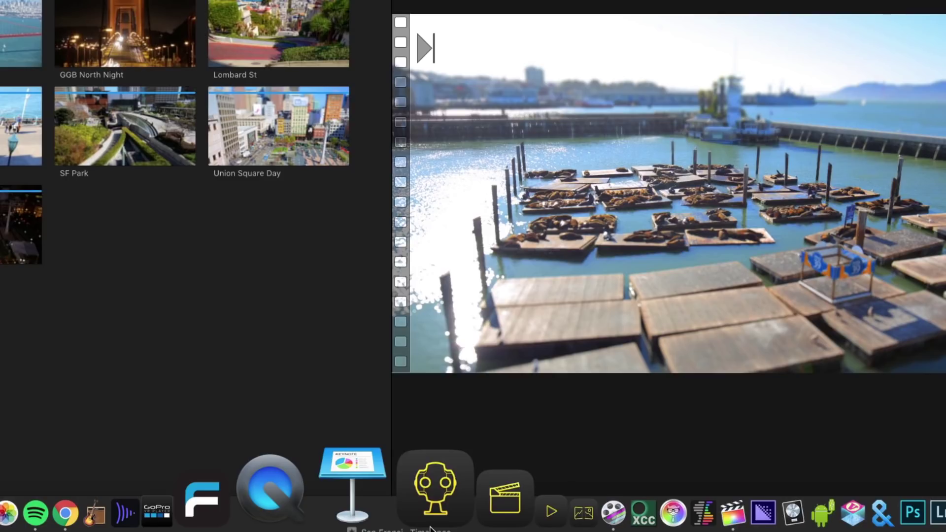
pyautogui.moveTo(430, 529); pyautogui.dragTo(563, 488)
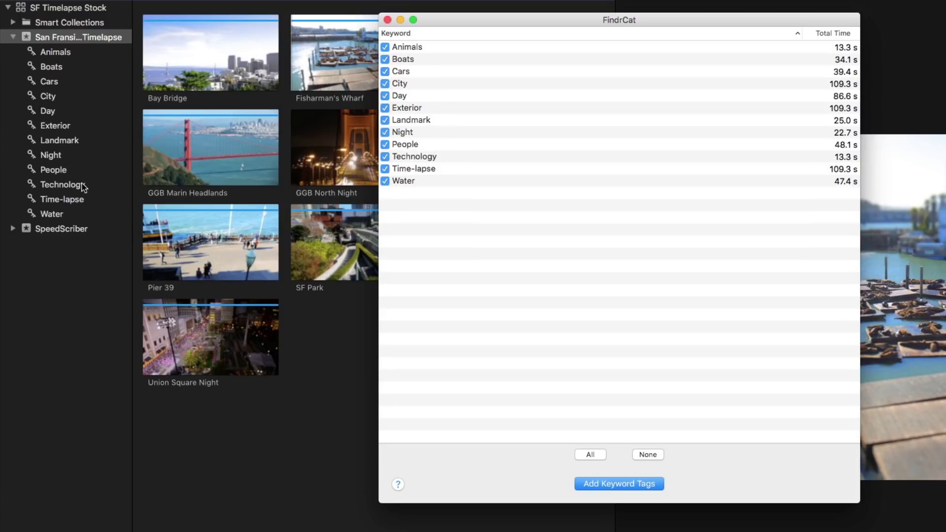
# Step: Tick all twelve keywords and add them as 54 Finder tags onto the 10 clip files
pyautogui.click(385, 144)
pyautogui.click(384, 144)
pyautogui.click(643, 455)
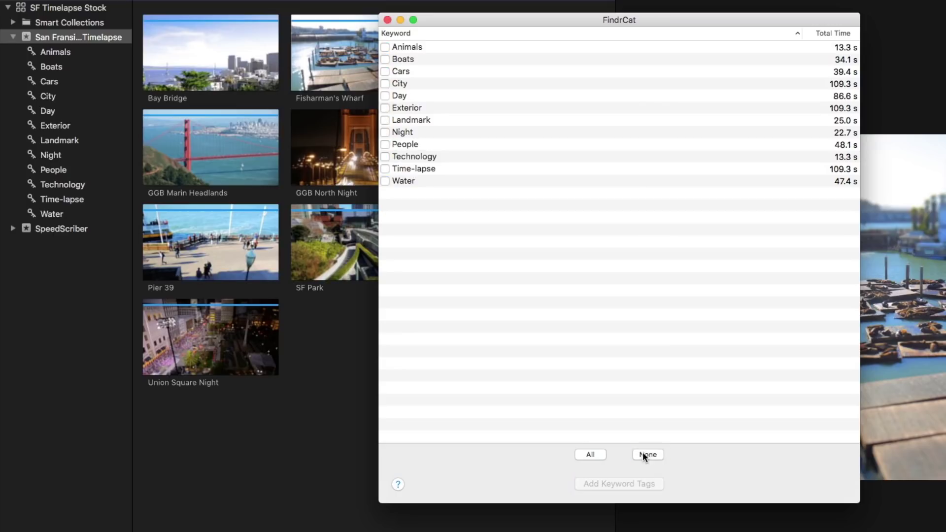
pyautogui.click(590, 455)
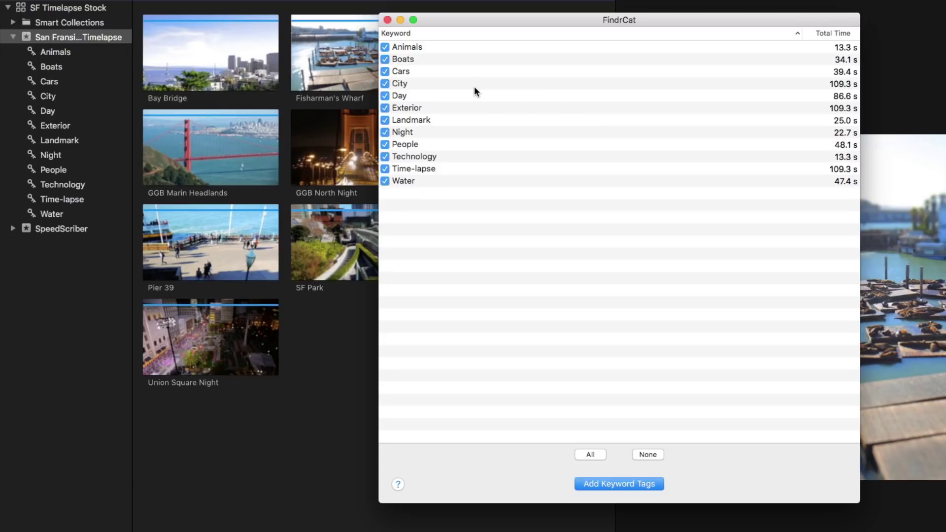
pyautogui.click(593, 481)
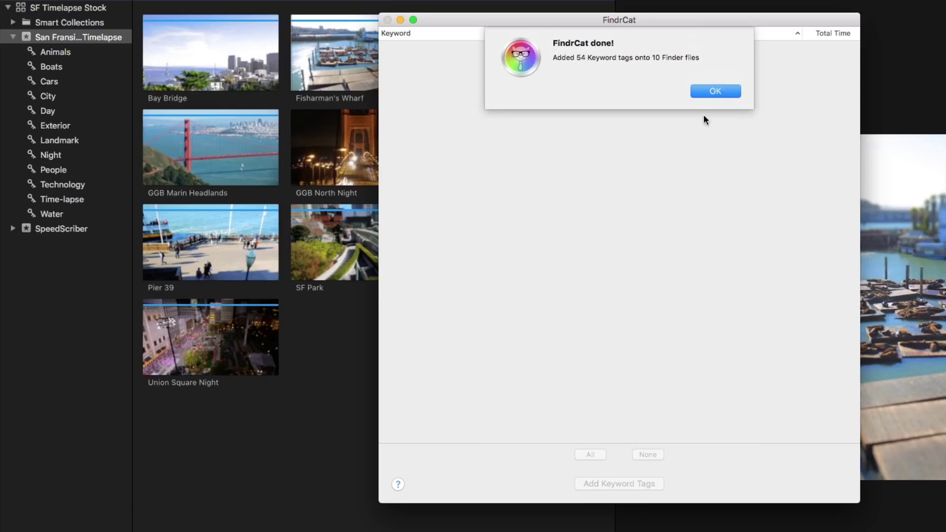
pyautogui.click(711, 92)
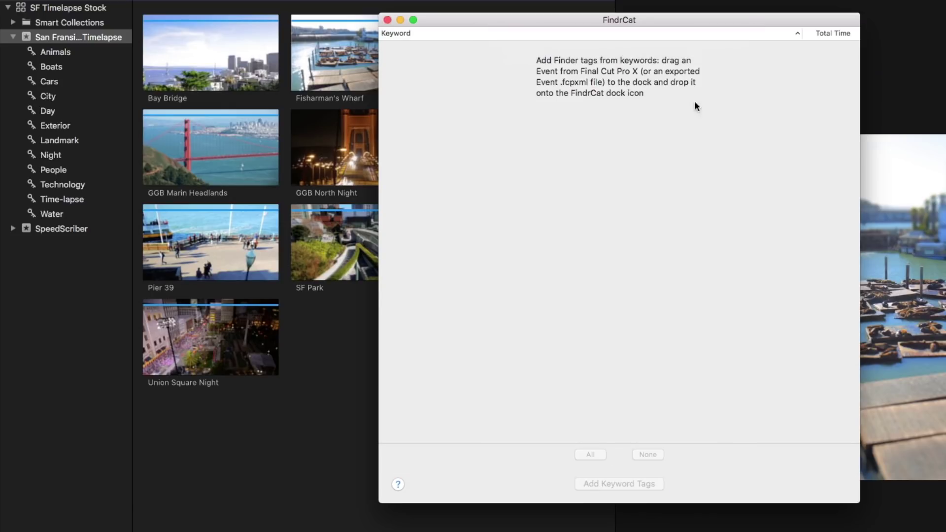
# Step: Close FindrCat and reveal the GGB Marin Headlands clip's media file in Finder
pyautogui.click(388, 20)
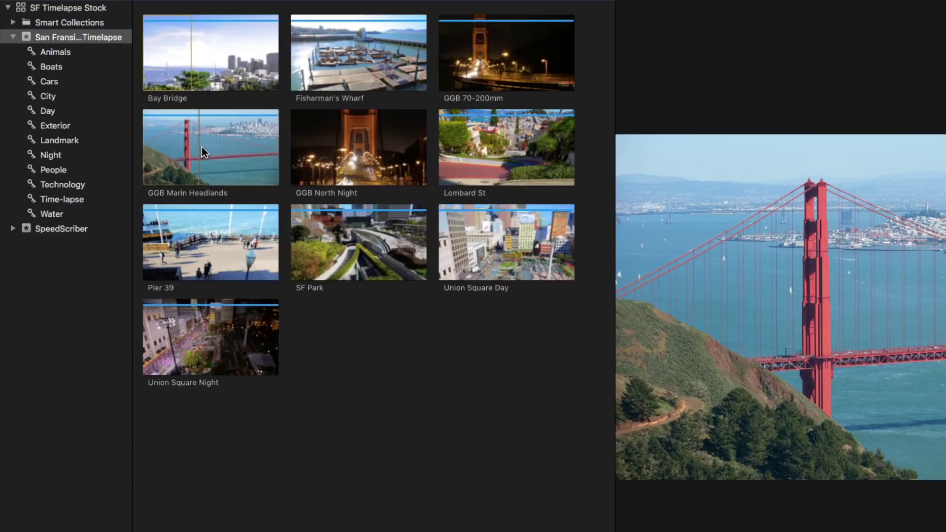
pyautogui.rightClick(200, 147)
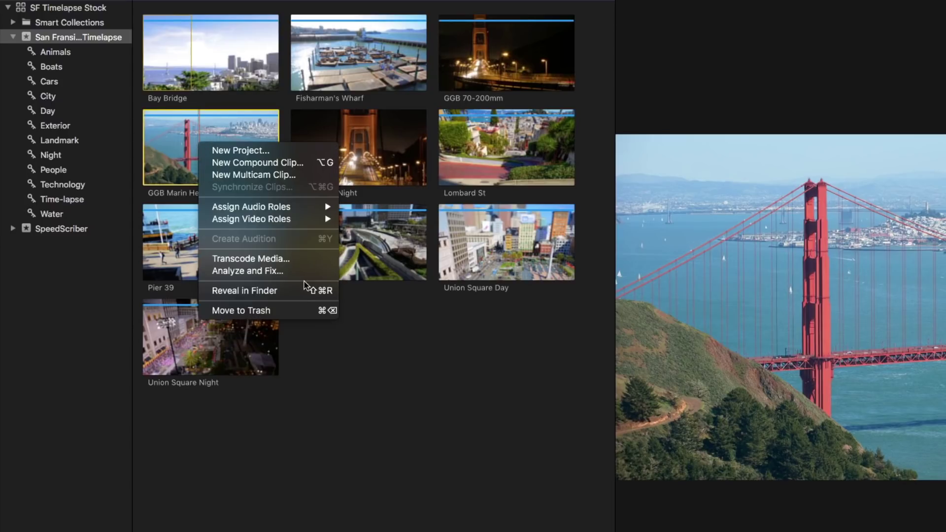
pyautogui.click(304, 295)
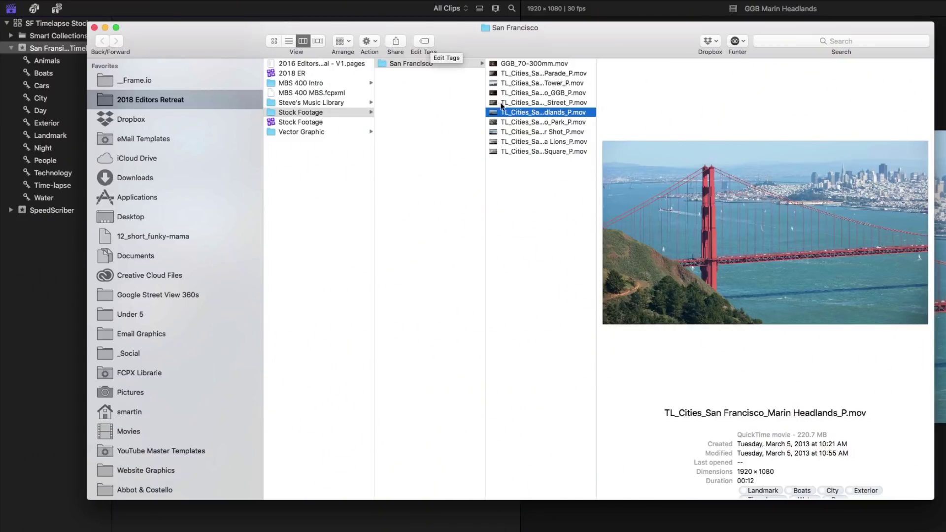
# Step: Review the file's tags (Water, Time-lapse, Day, City, Landmark, Boats), then hide Final Cut Pro
pyautogui.click(422, 41)
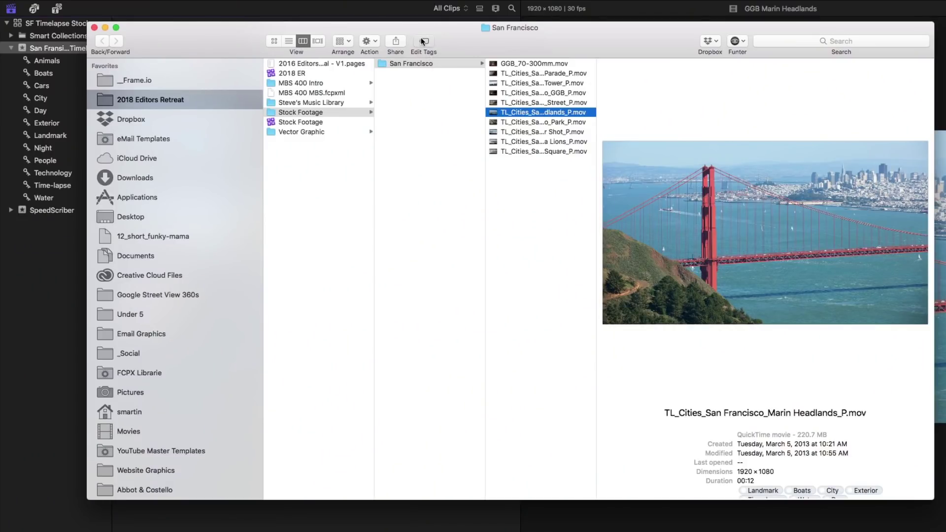
pyautogui.click(438, 102)
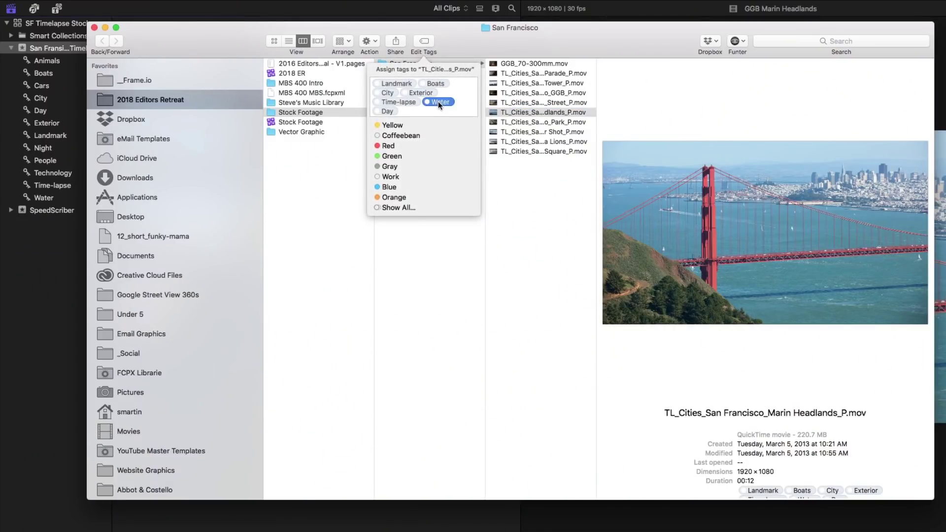
pyautogui.click(398, 102)
pyautogui.click(387, 111)
pyautogui.click(387, 93)
pyautogui.click(397, 84)
pyautogui.click(429, 85)
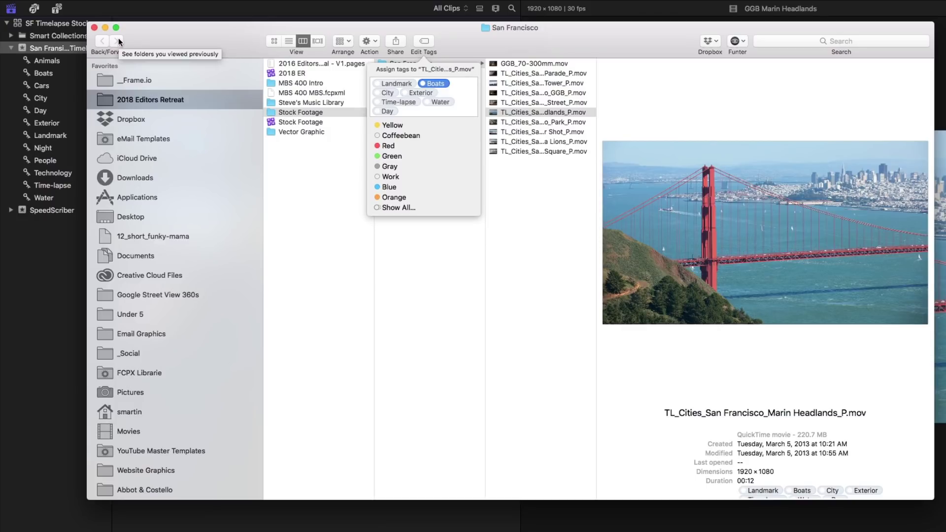
pyautogui.press('super+alt+h')
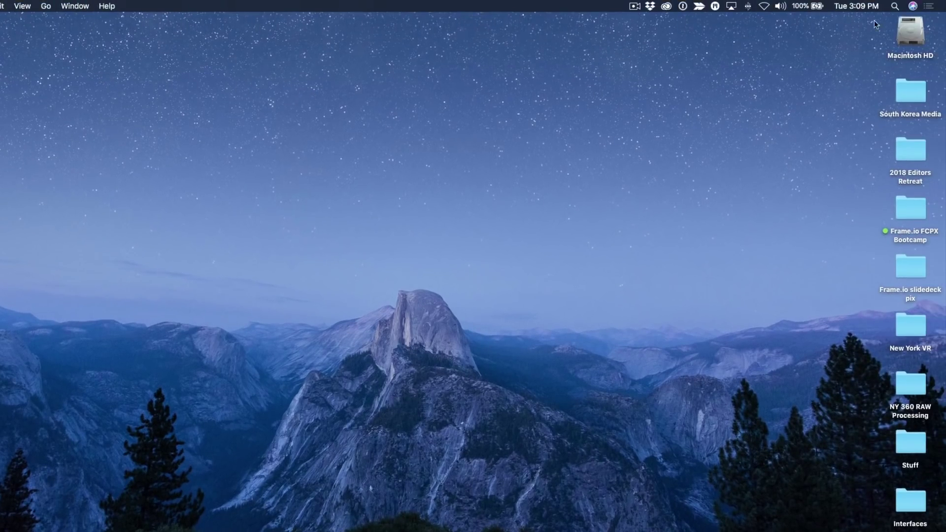
# Step: Ask Siri for movies tagged exterior and Quick Look the Marin Headlands and following clips
pyautogui.click(913, 7)
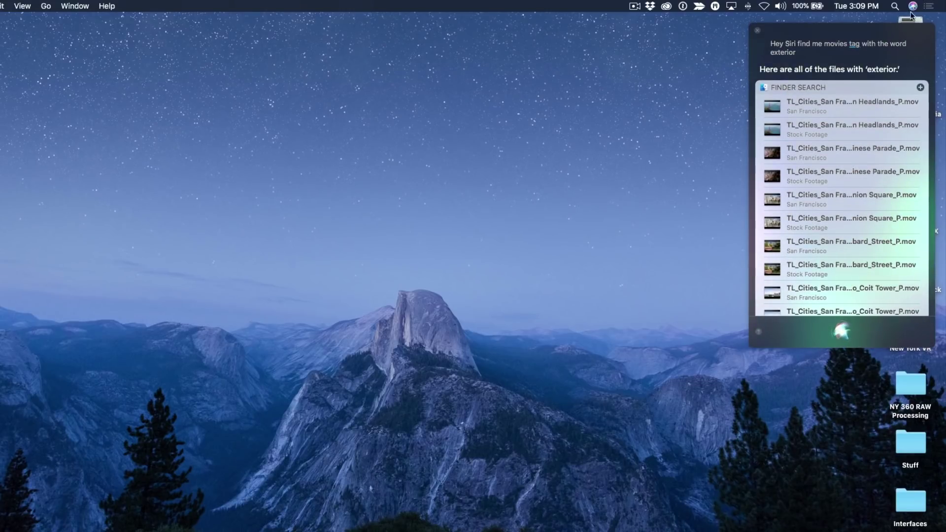
pyautogui.click(849, 102)
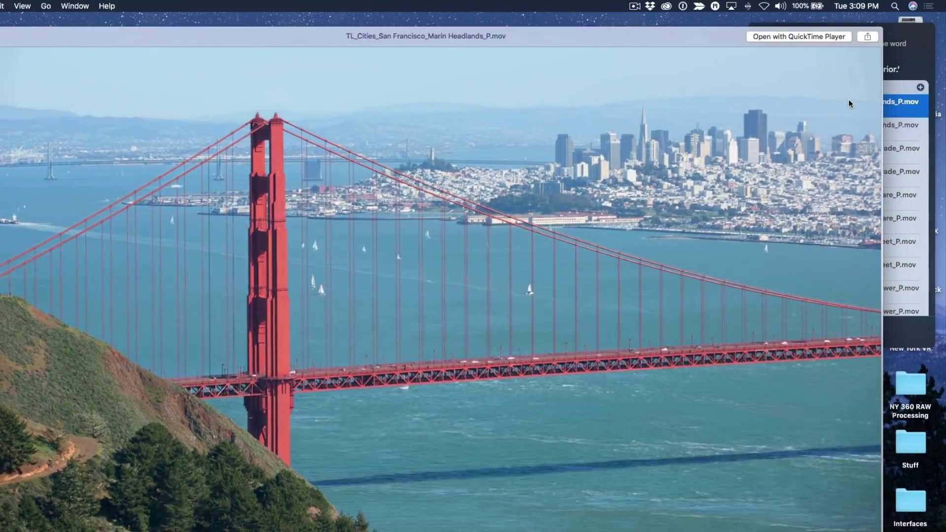
pyautogui.press('Down')
pyautogui.press('Down')
pyautogui.press('Down')
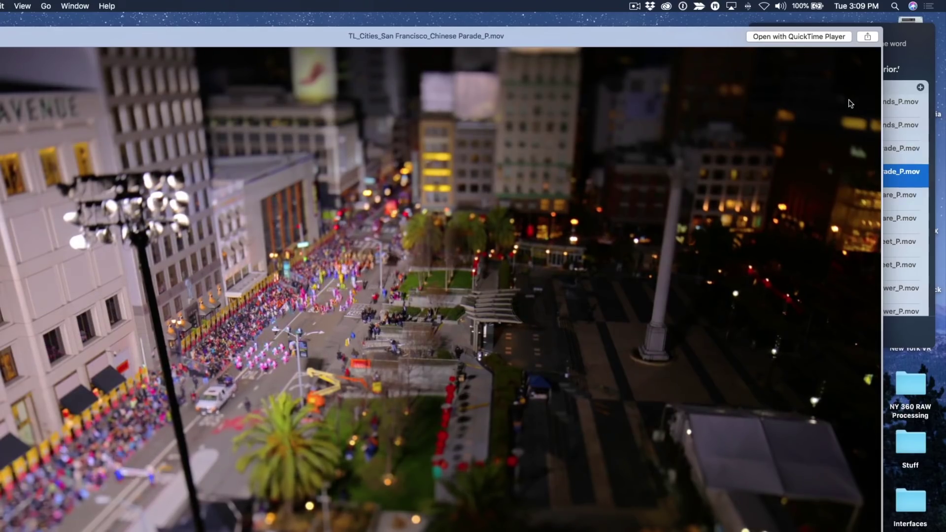
pyautogui.press('Down')
pyautogui.press('Down')
pyautogui.press('space')
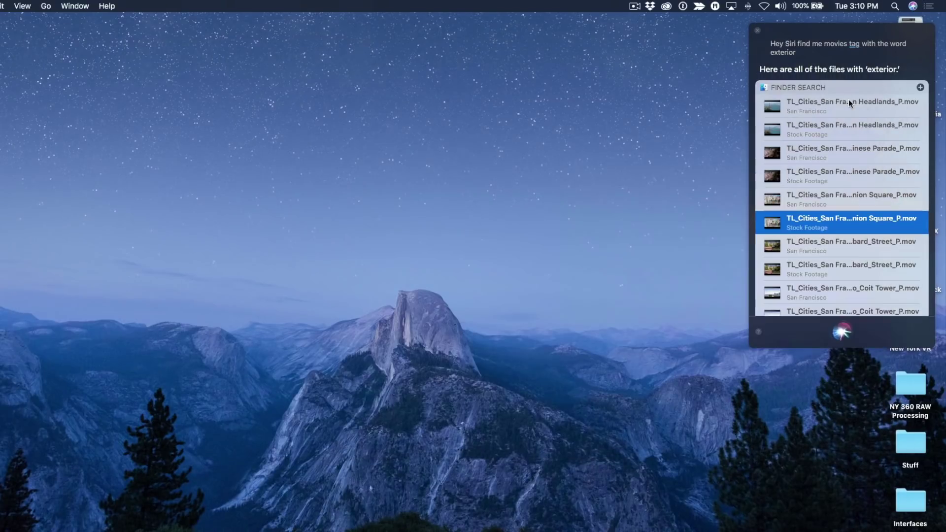
pyautogui.click(913, 7)
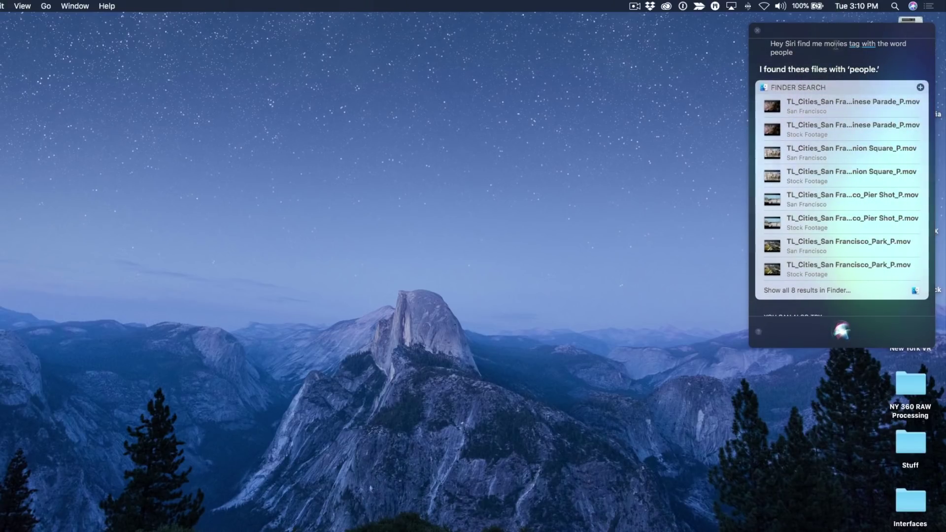
# Step: Quick Look the Union Square, Pier Shot and Park clips from Siri's 'people' results
pyautogui.click(809, 152)
pyautogui.press('space')
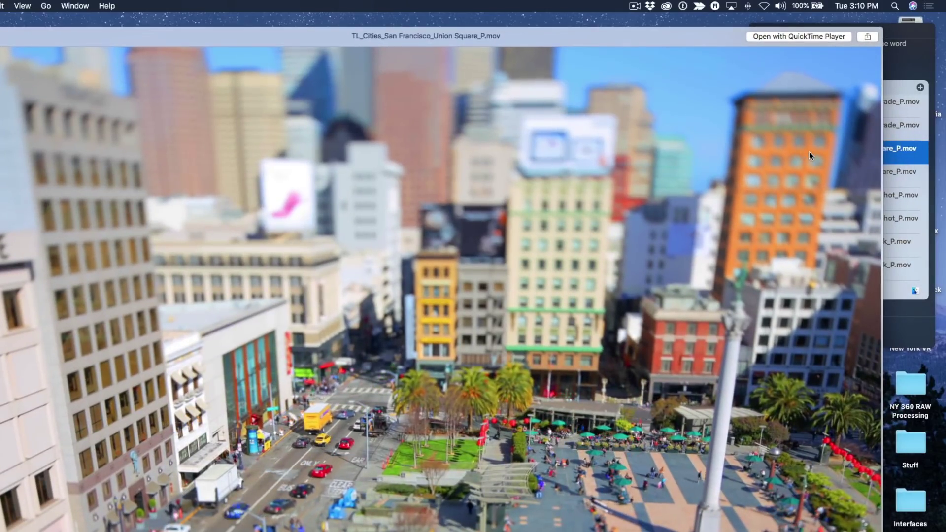
pyautogui.press('Down')
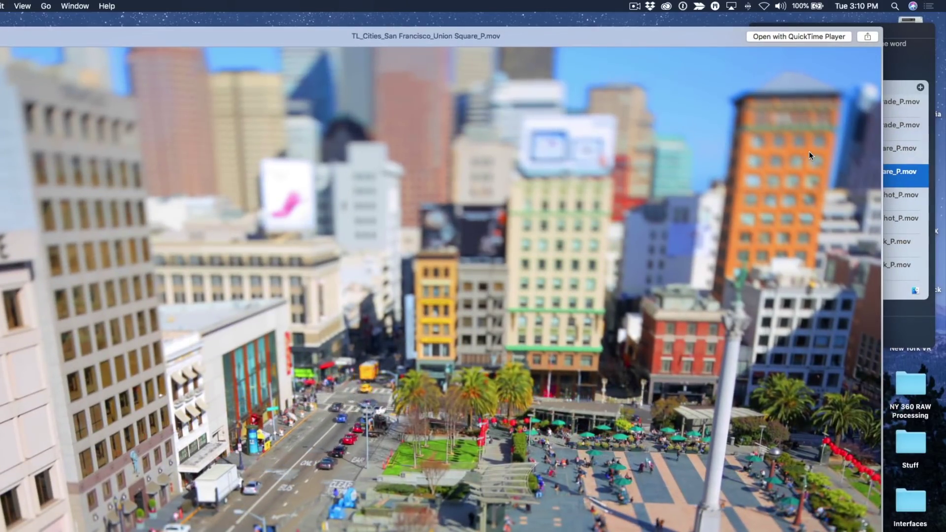
pyautogui.press('Down')
pyautogui.press('Down')
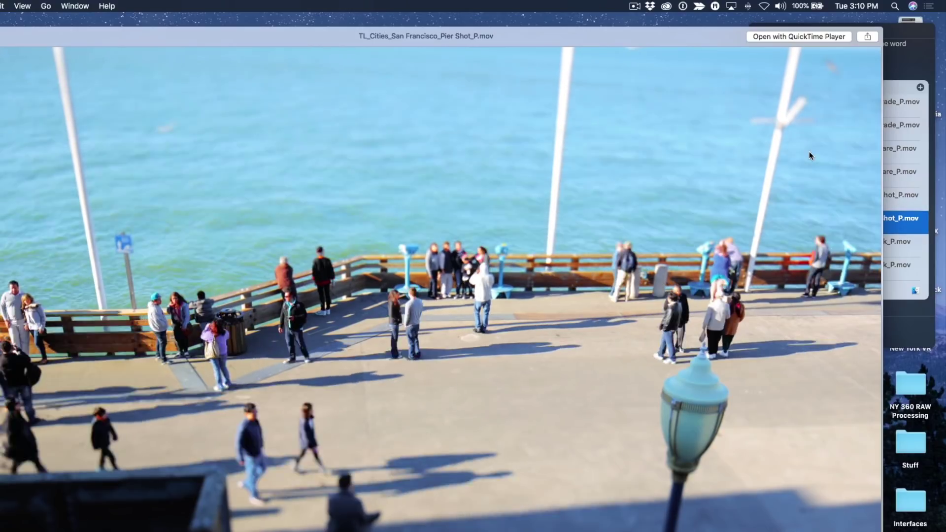
pyautogui.press('Down')
pyautogui.press('Down')
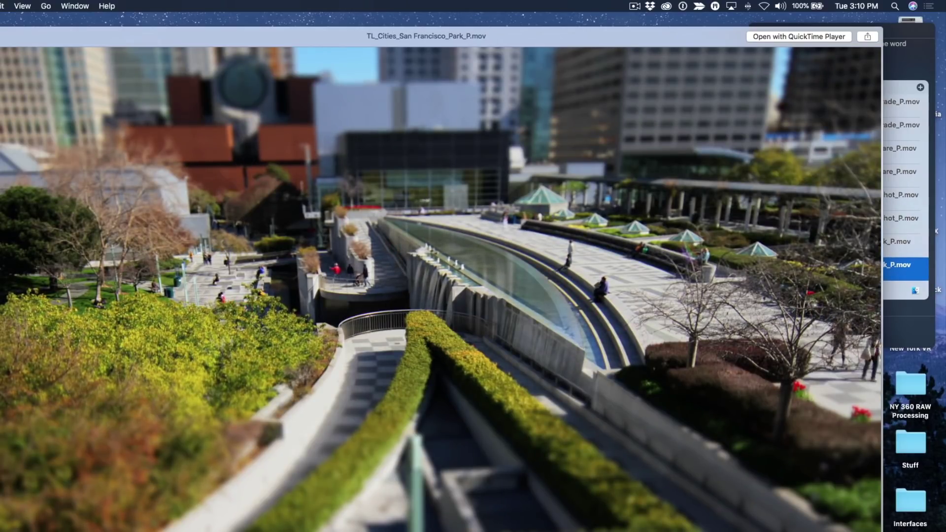
pyautogui.press('space')
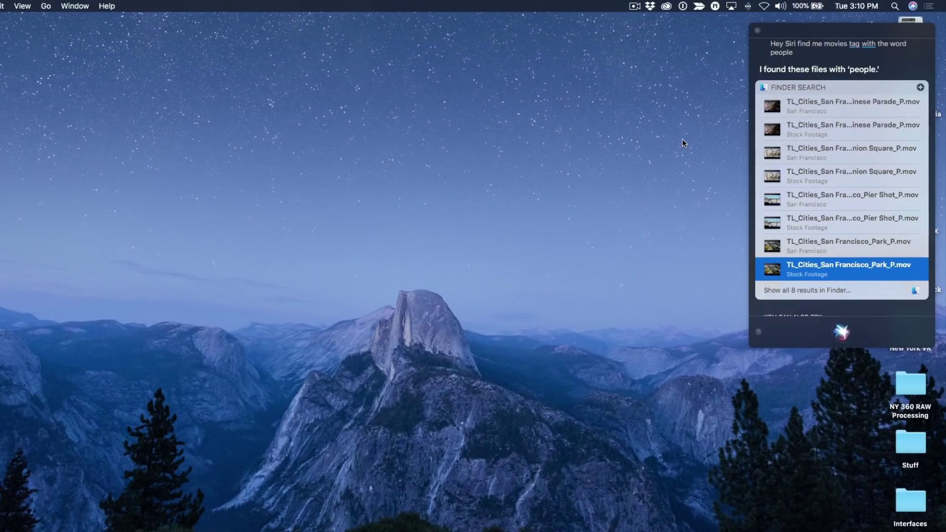
# Step: Close Siri and search this Mac for Movie files whose tags match 'night'
pyautogui.click(757, 30)
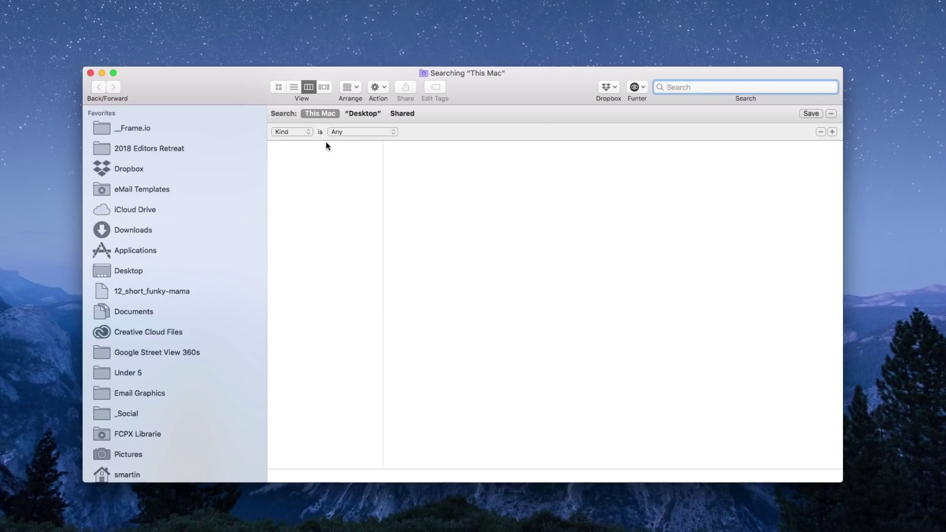
pyautogui.click(361, 132)
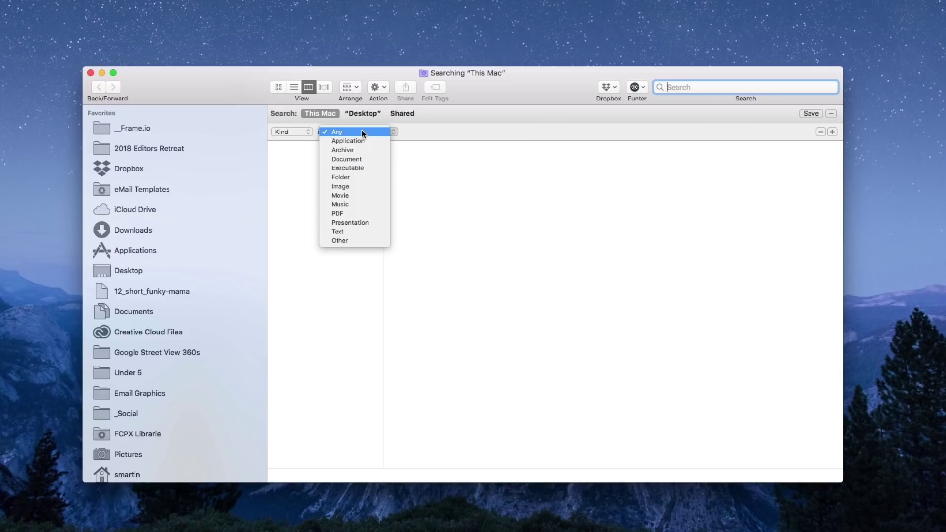
pyautogui.click(359, 197)
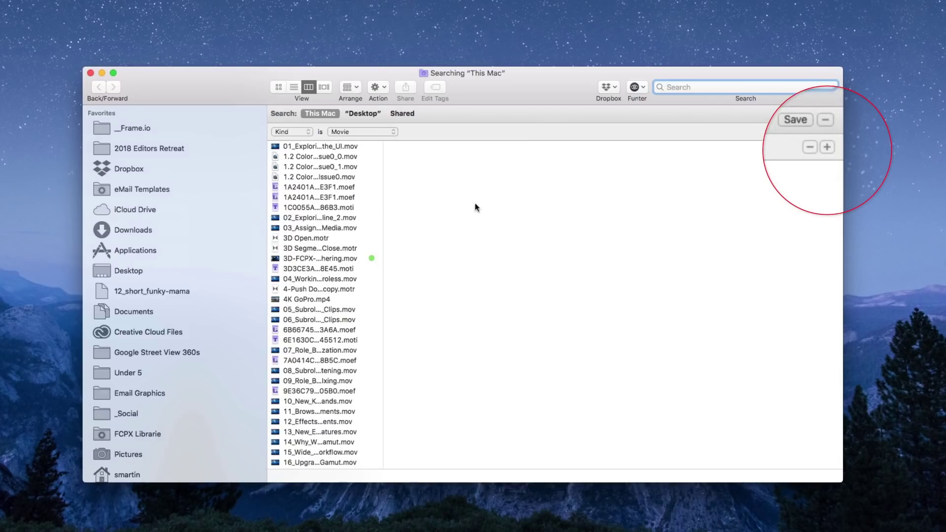
pyautogui.click(827, 147)
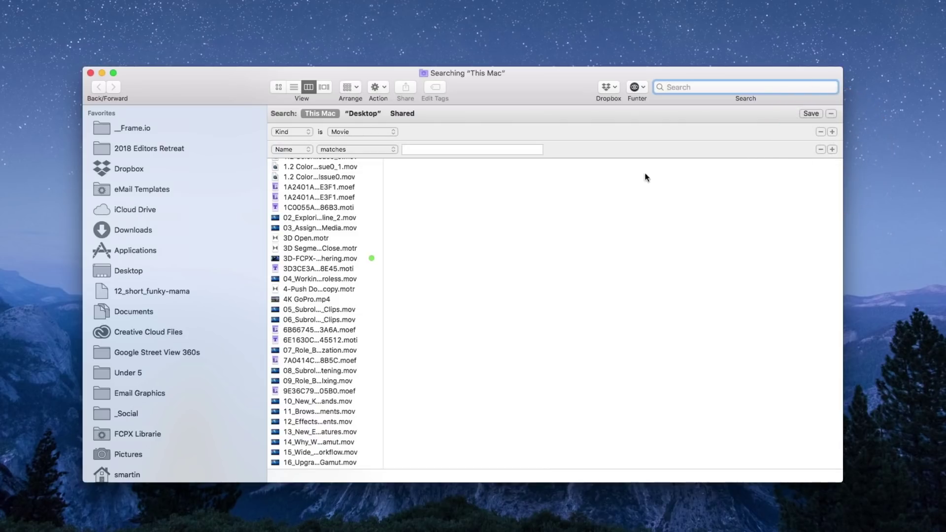
pyautogui.click(297, 148)
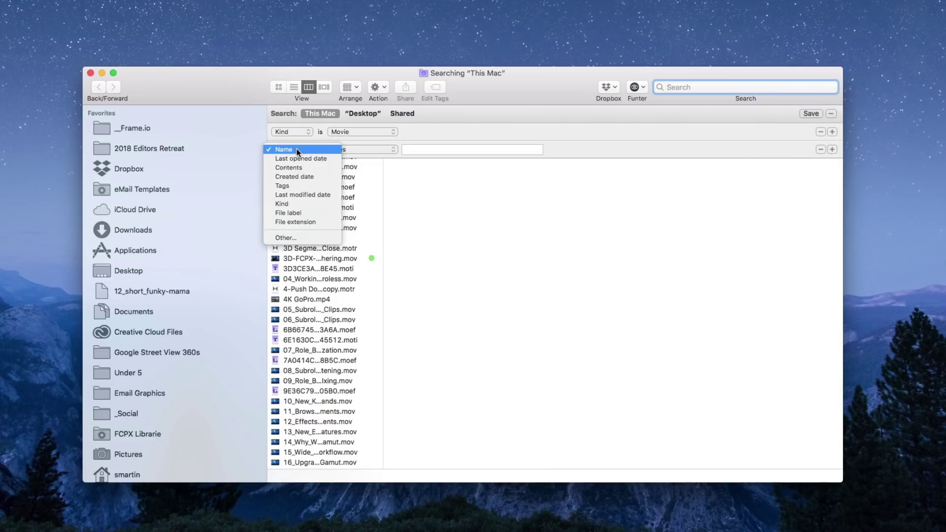
pyautogui.click(297, 182)
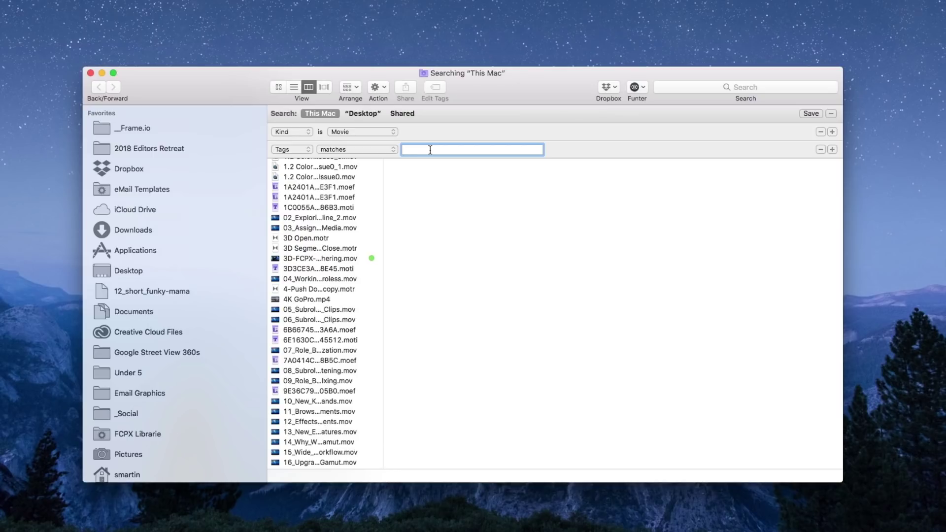
pyautogui.write('night')
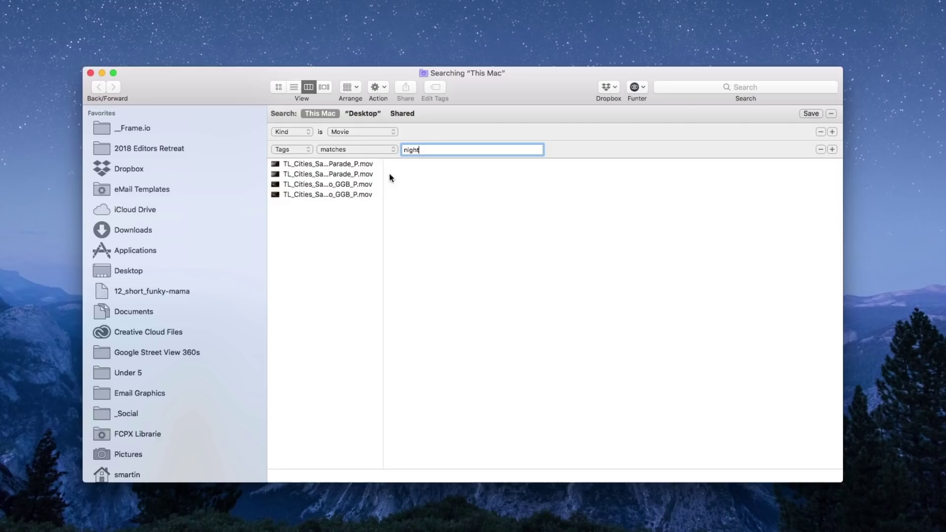
# Step: Preview the night-tagged results, including the Golden Gate night timelapse
pyautogui.click(351, 166)
pyautogui.click(348, 173)
pyautogui.click(341, 186)
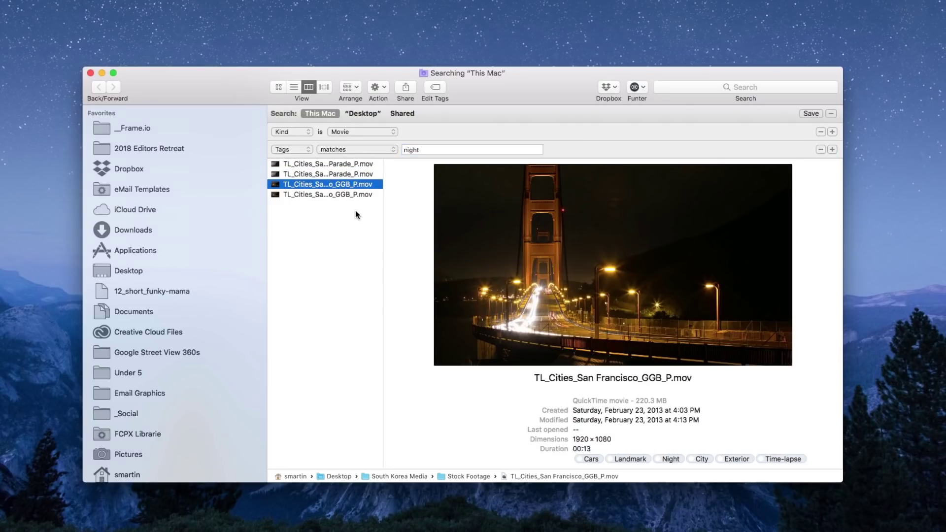
# Step: Save the search as smart folder 'Night TL' in the sidebar, replacing the existing one
pyautogui.click(810, 113)
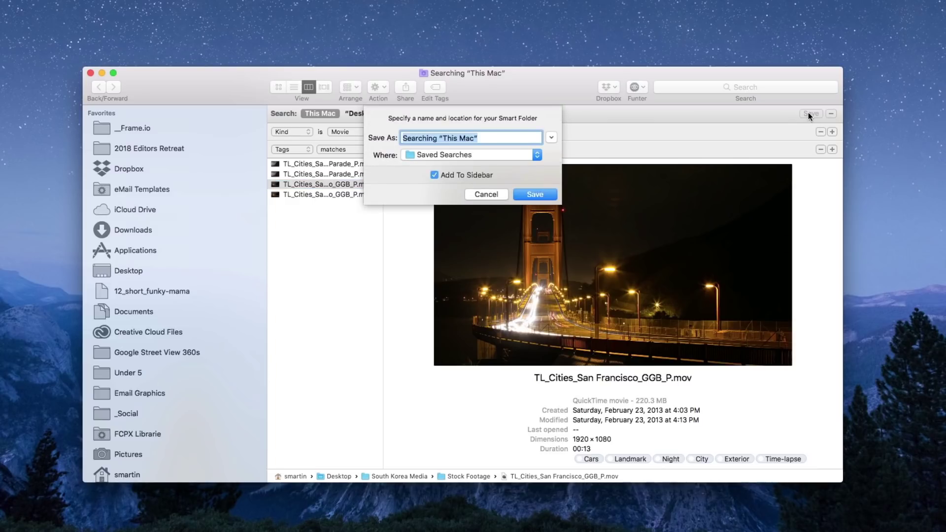
pyautogui.write('Night TL')
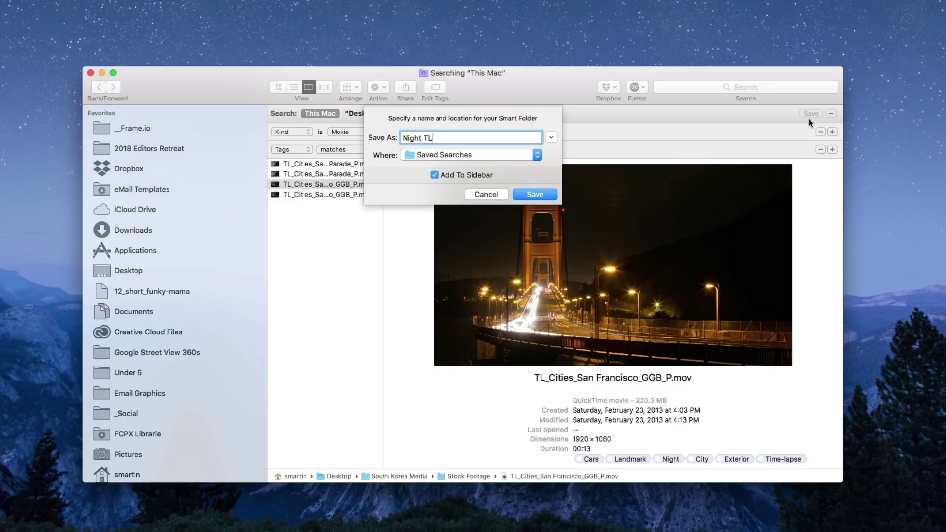
pyautogui.click(545, 192)
pyautogui.click(544, 173)
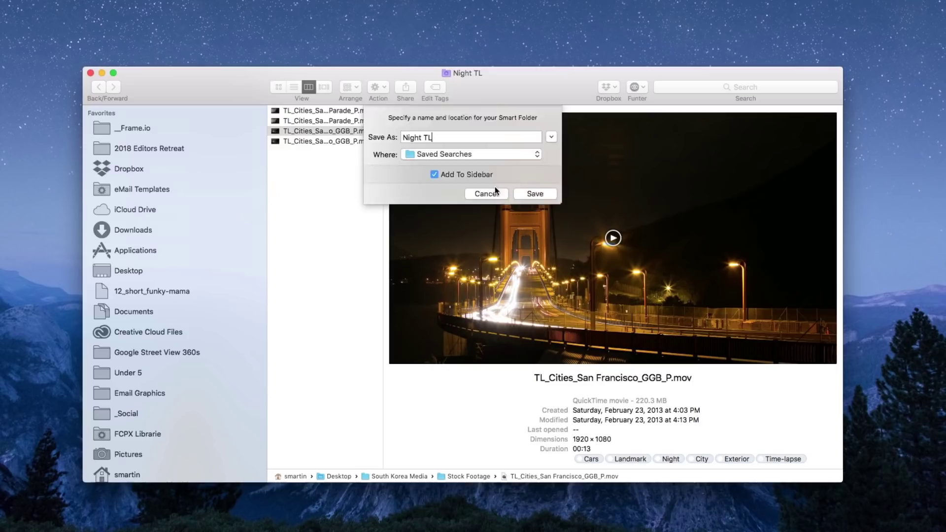
# Step: Open Night TL from the sidebar and preview its Chinese Parade and Golden Gate clips
pyautogui.scroll(-10, 234, 261)
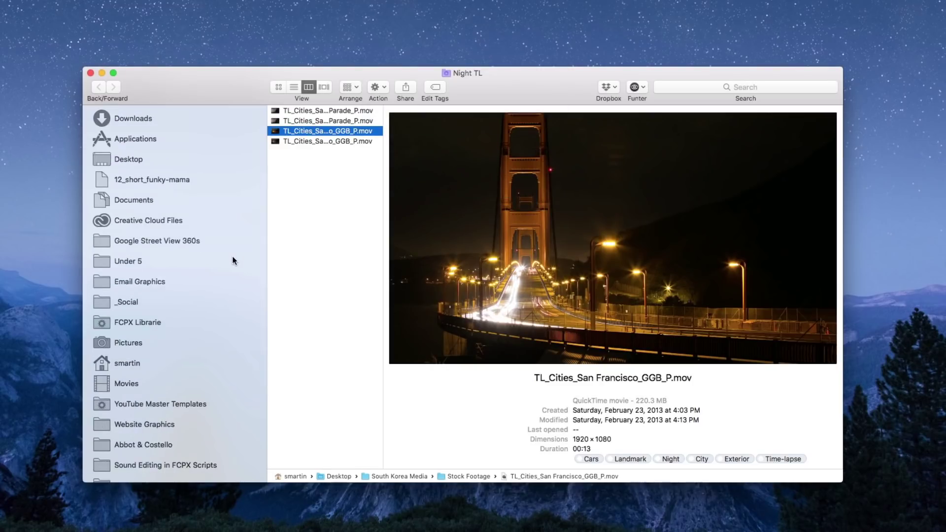
pyautogui.scroll(-3, 233, 261)
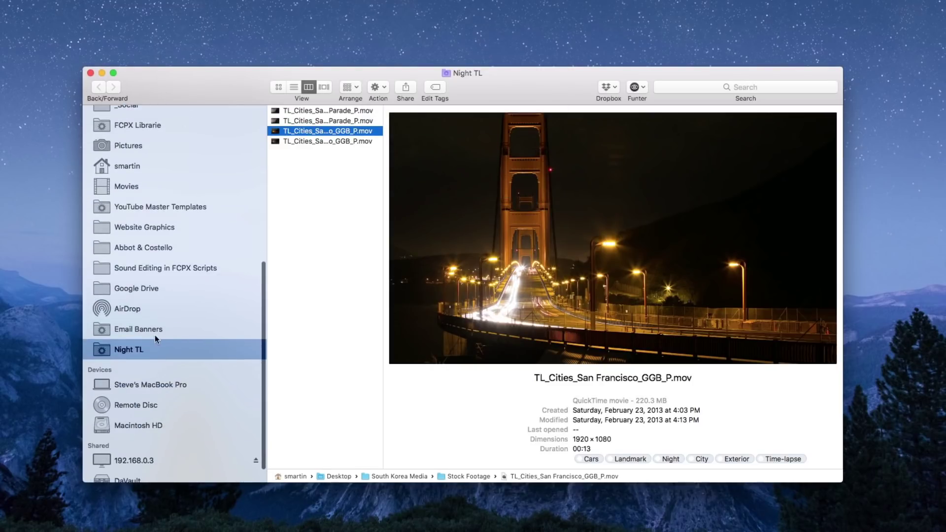
pyautogui.click(93, 332)
pyautogui.click(102, 353)
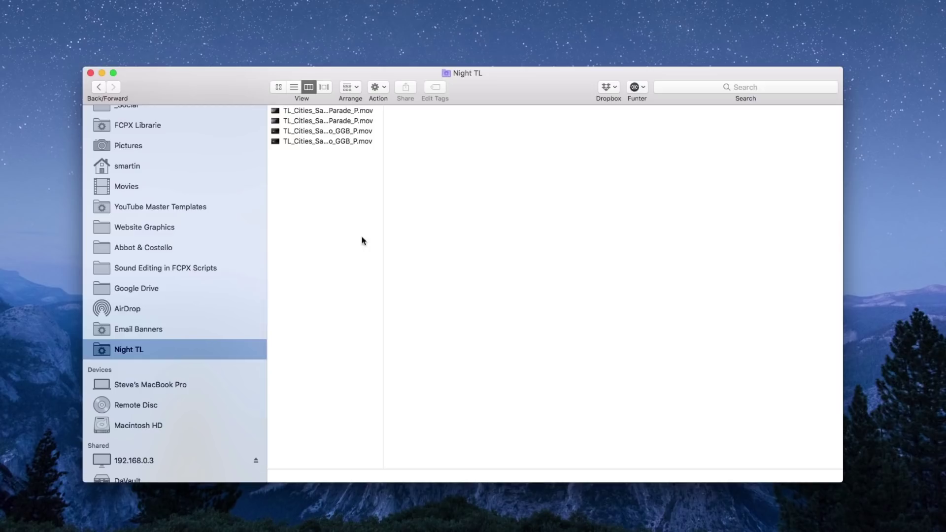
pyautogui.click(344, 112)
pyautogui.click(336, 121)
pyautogui.click(333, 130)
pyautogui.click(327, 141)
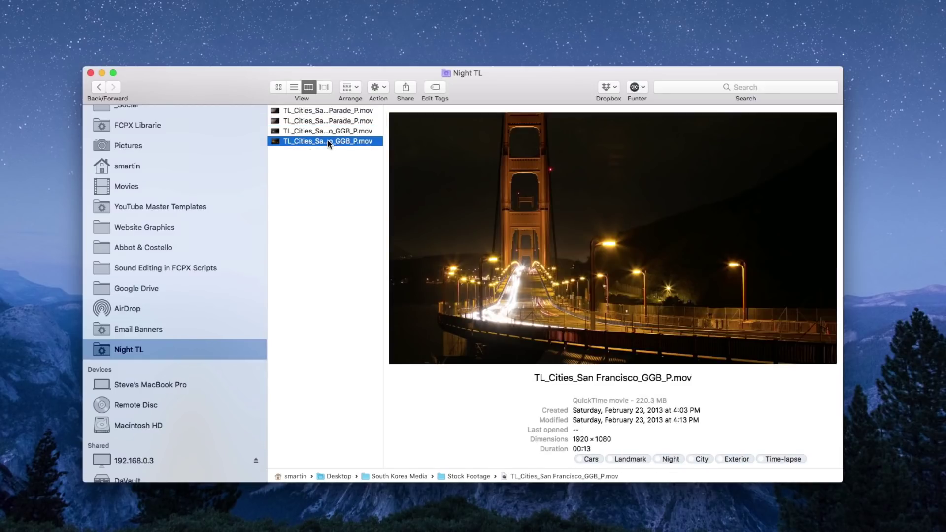